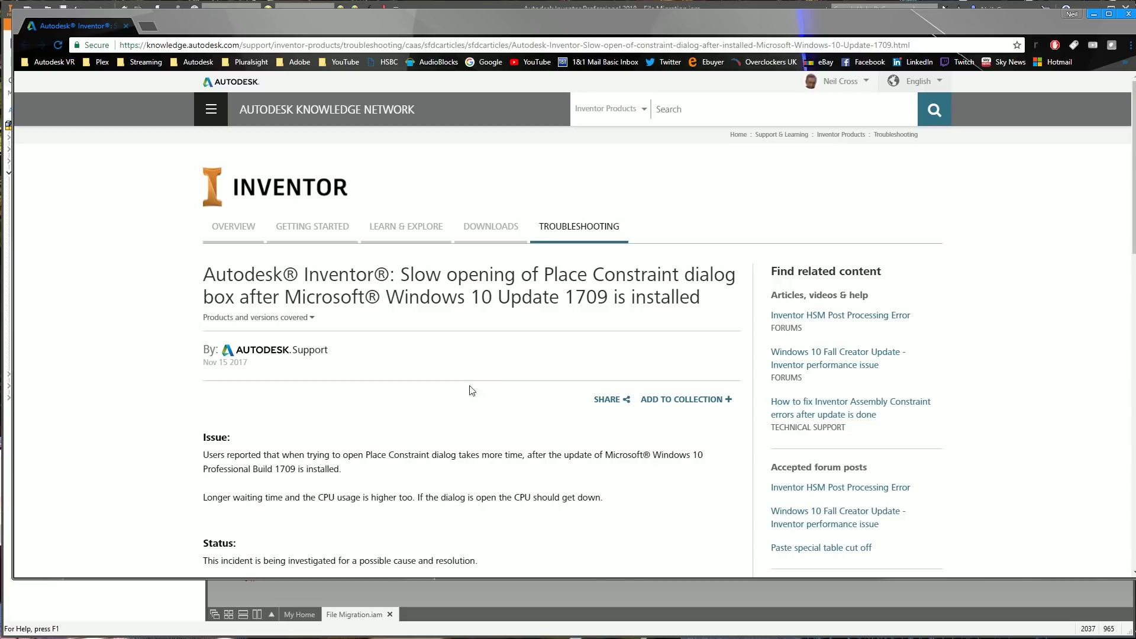
- Bring the Inventor assembly forward and repeatedly launch the Joint command to gauge its speed
left_click(526, 3)
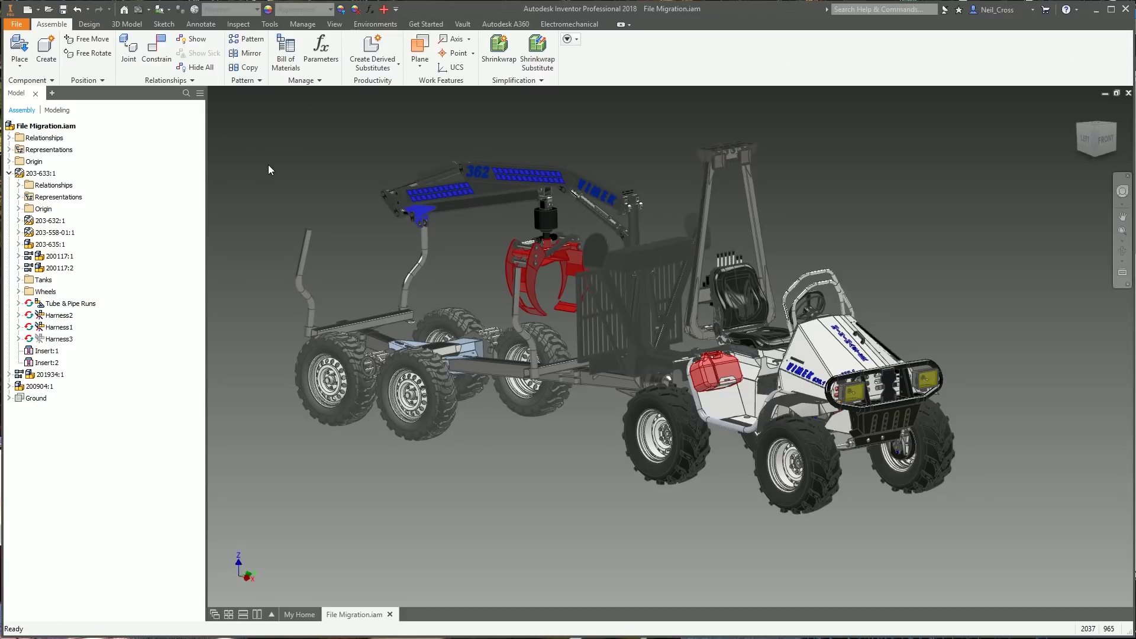
left_click(136, 72)
left_click(135, 72)
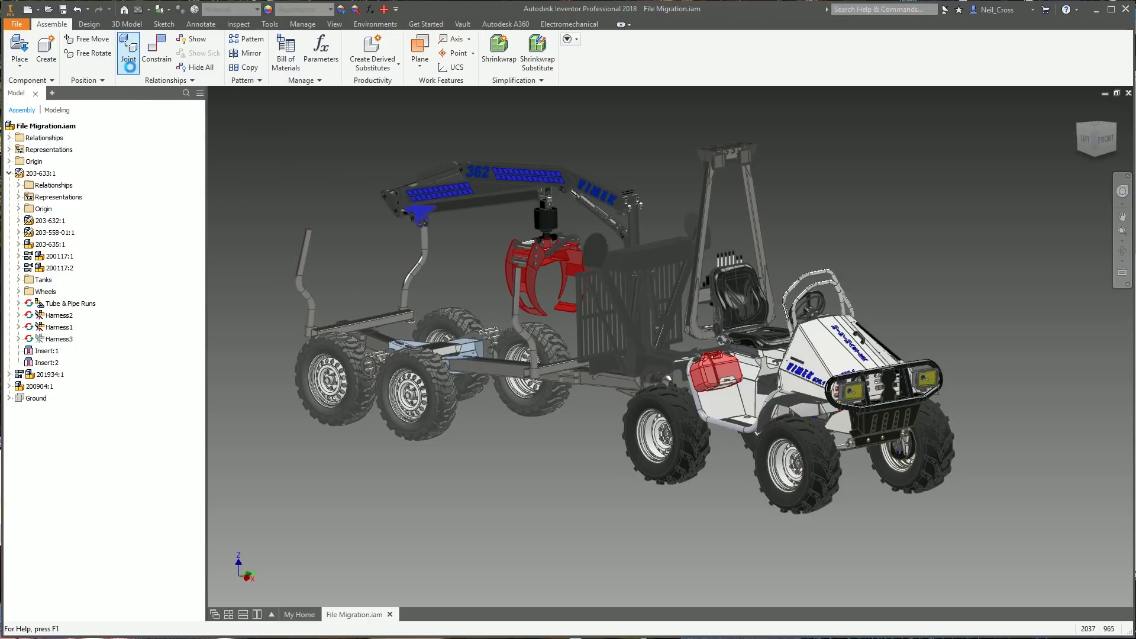
left_click(134, 71)
left_click(132, 72)
left_click(133, 72)
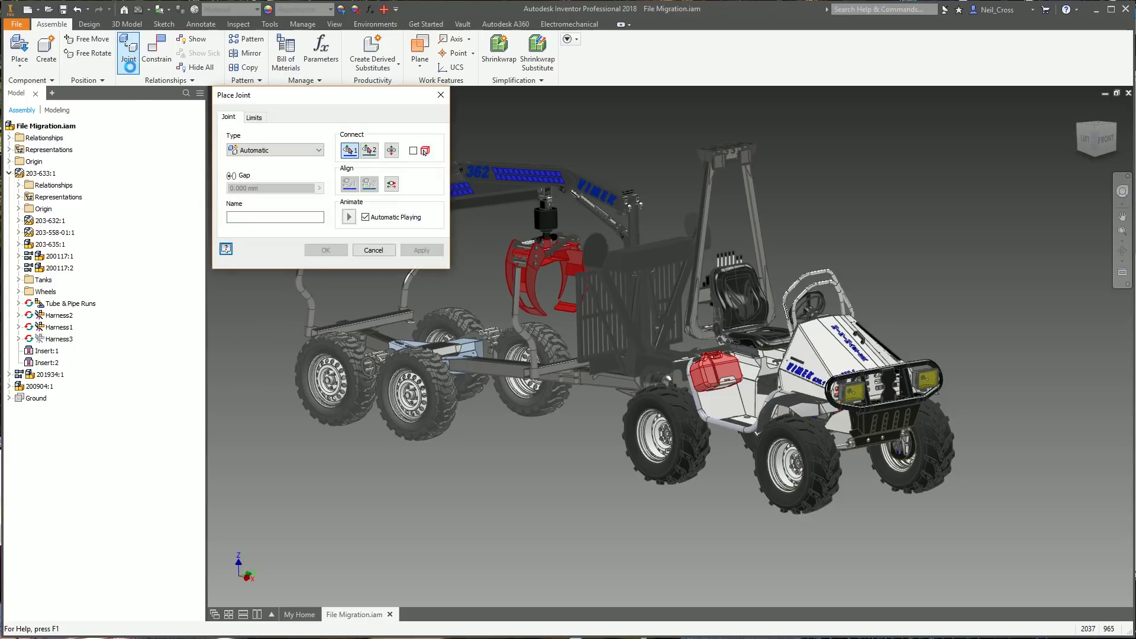
left_click(134, 72)
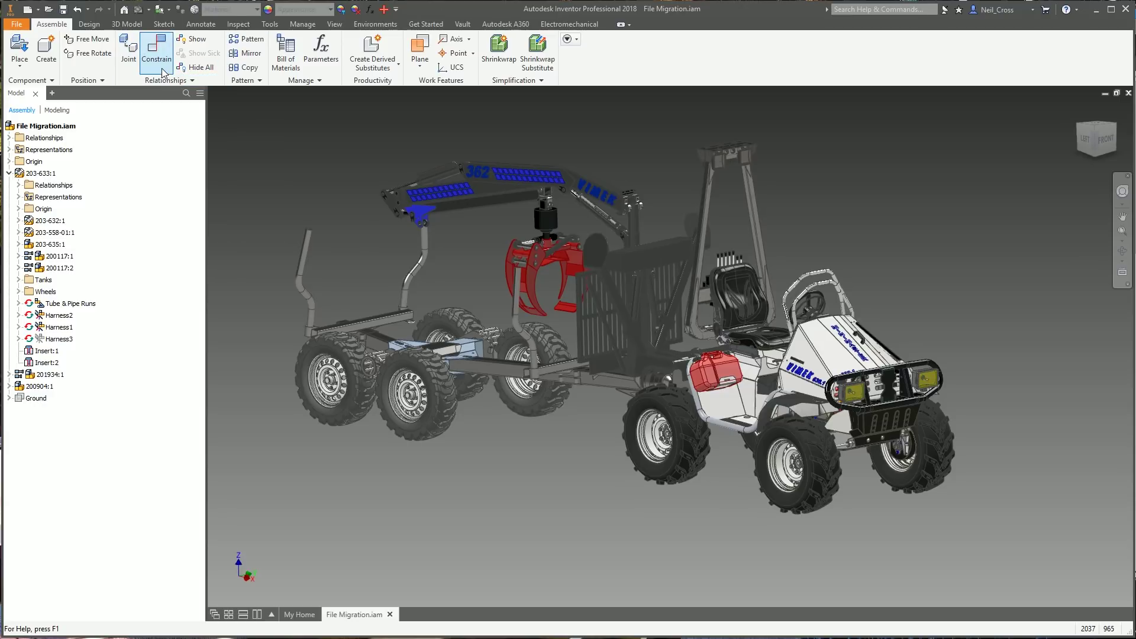
- Repeatedly start and cancel the Constrain command to time how slowly it opens
left_click(157, 53)
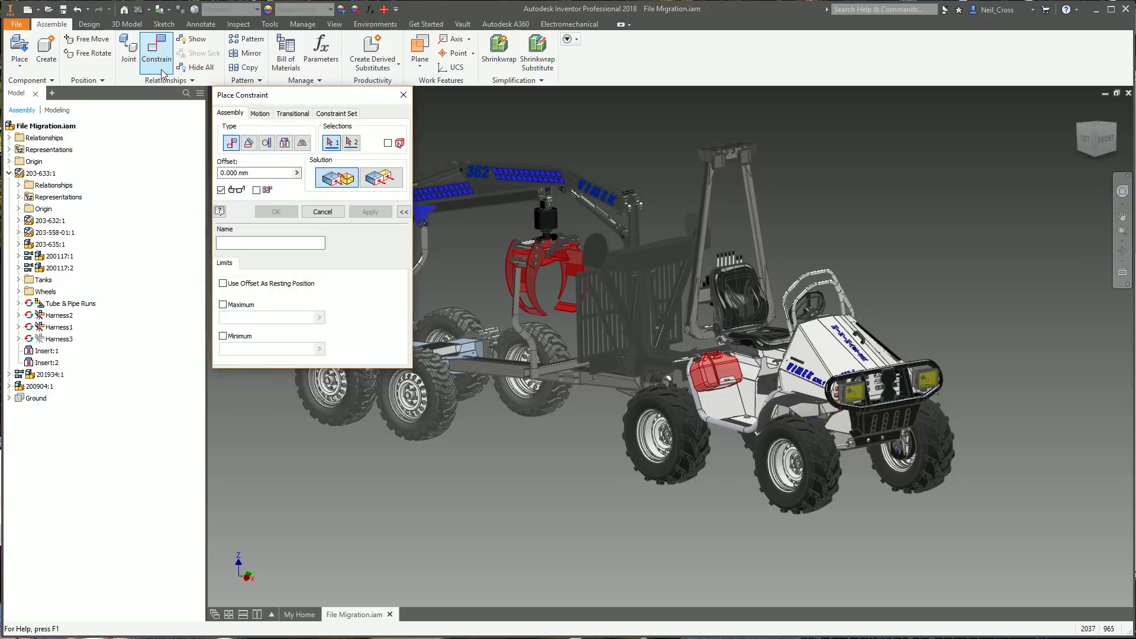
left_click(157, 53)
left_click(162, 71)
left_click(163, 71)
left_click(162, 72)
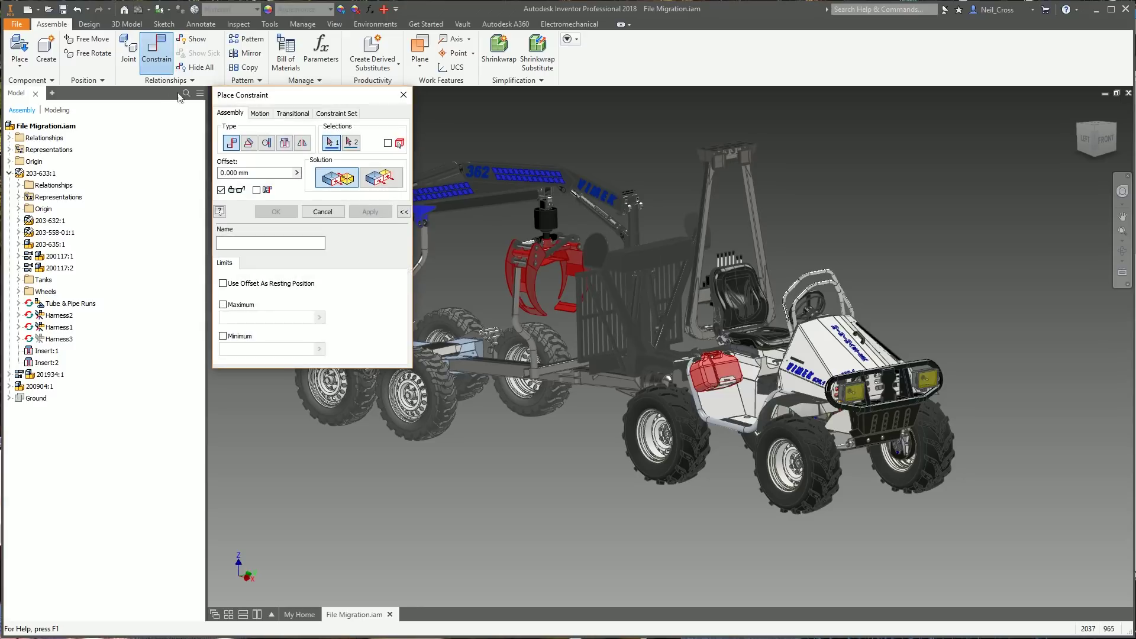
key("Escape")
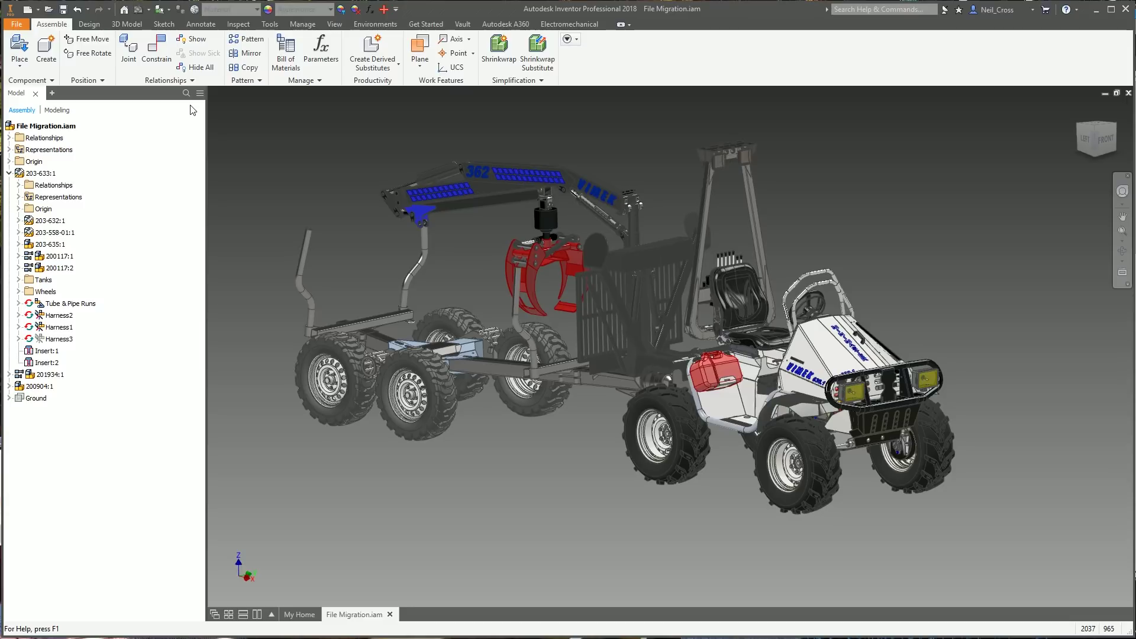
left_click(161, 47)
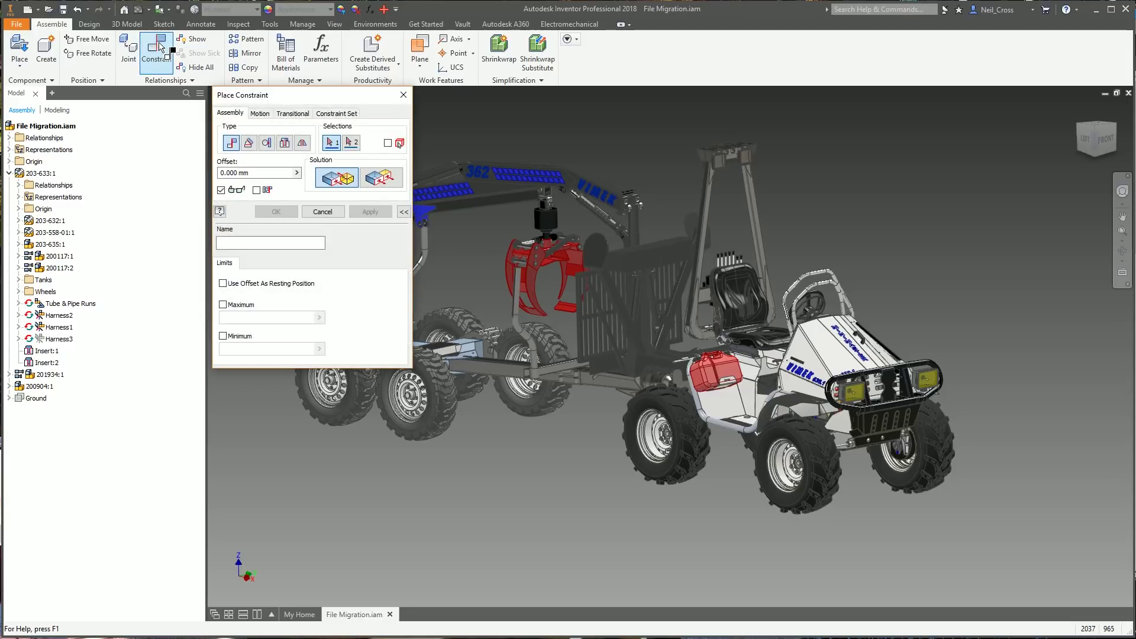
key("Escape")
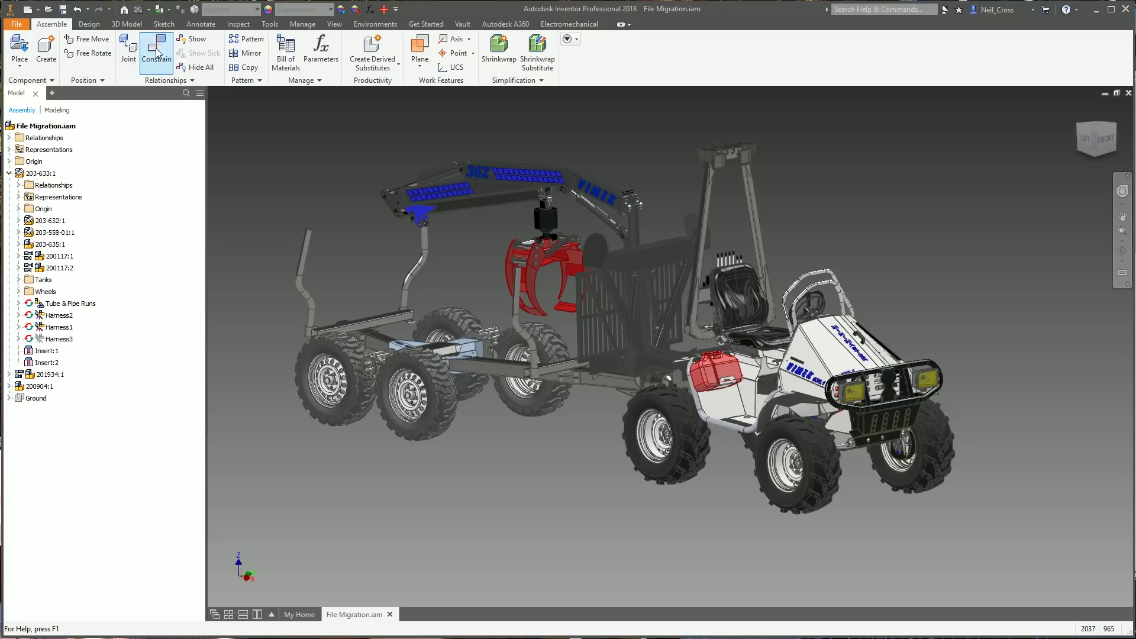
left_click(159, 54)
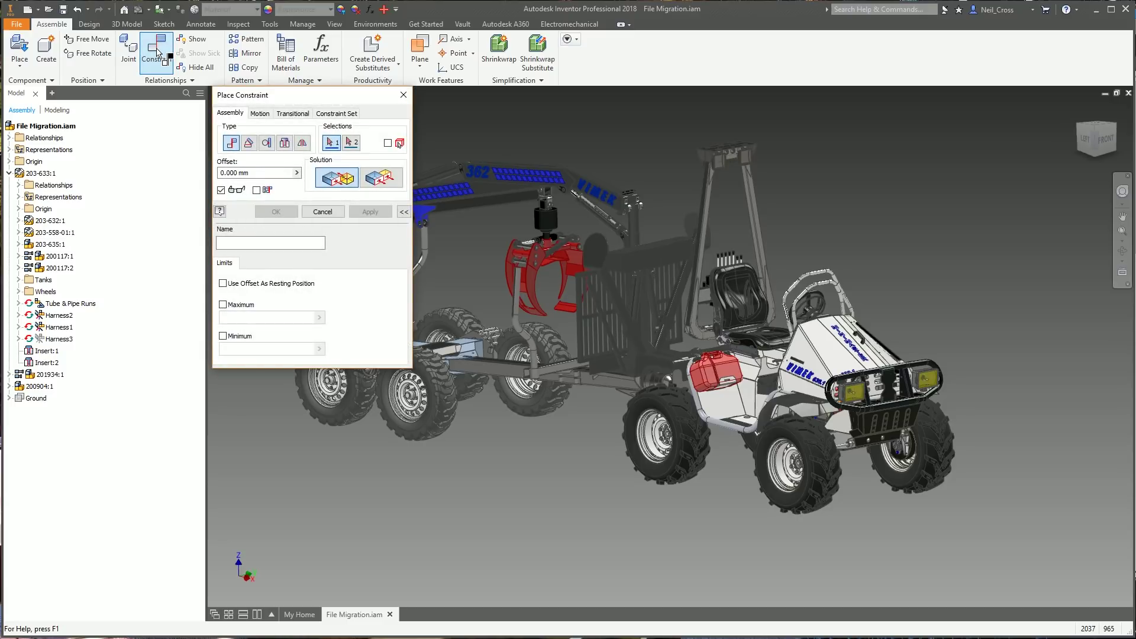
key("Escape")
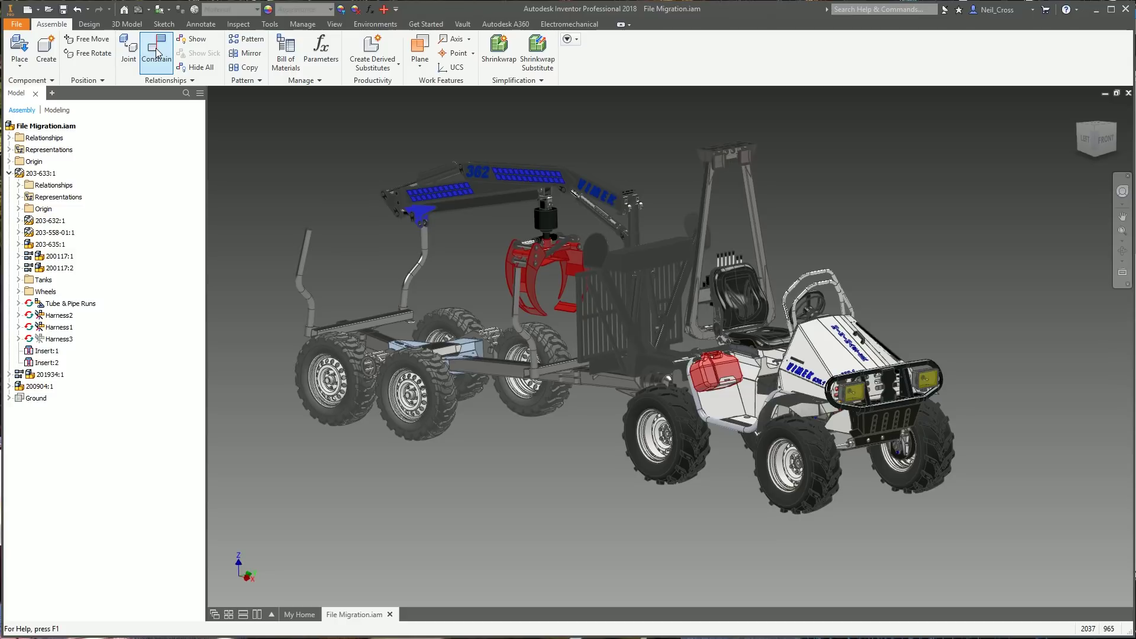
left_click(155, 58)
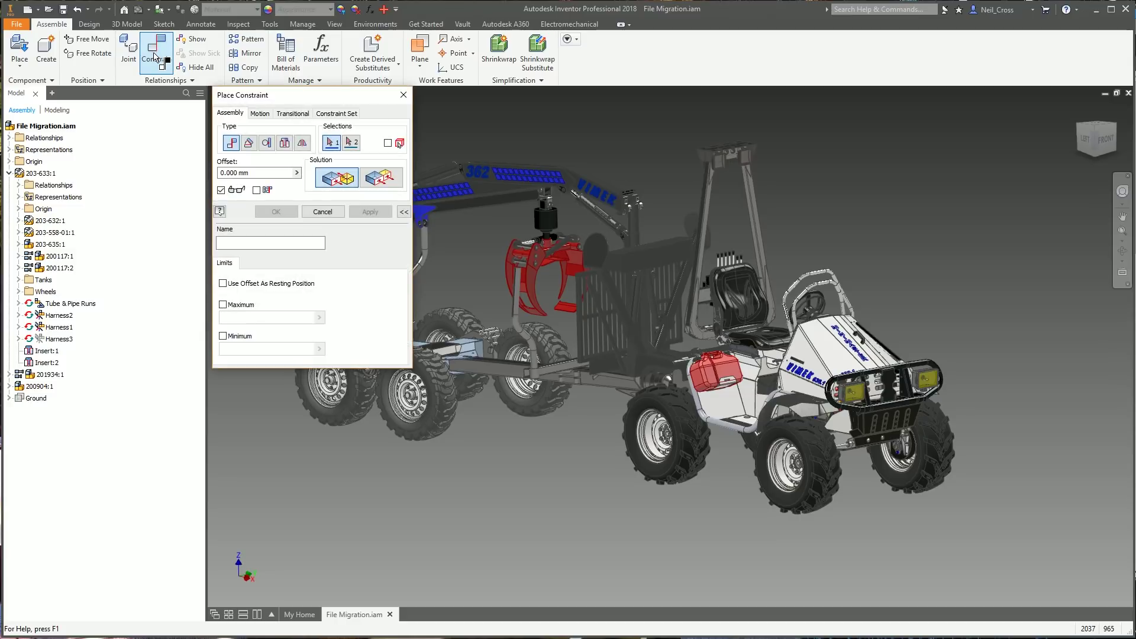
key("Escape")
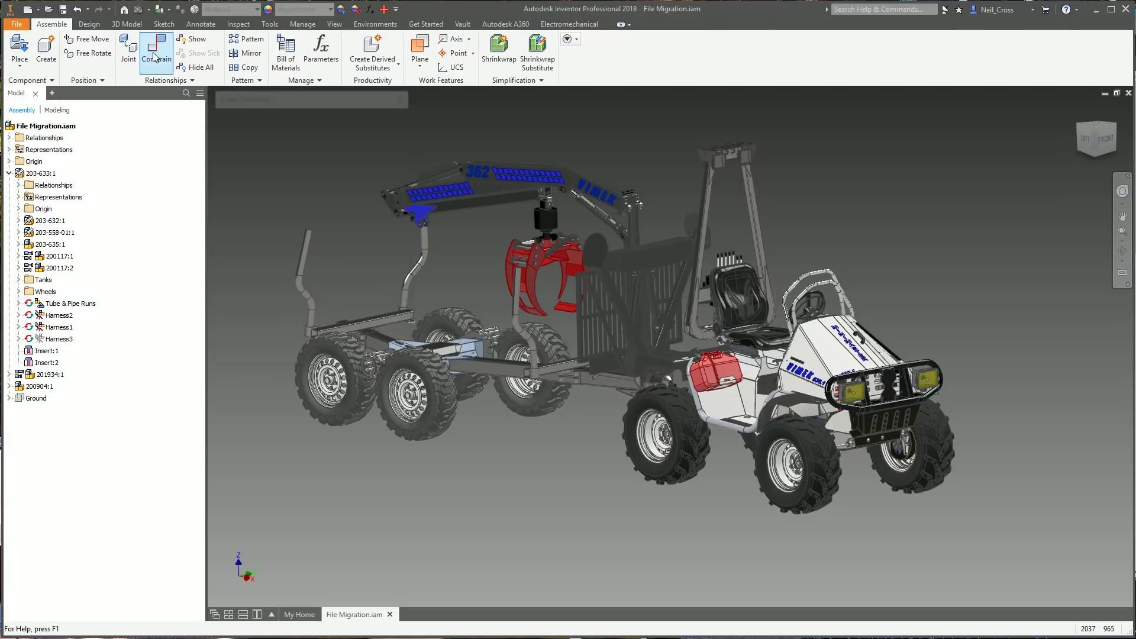
left_click(155, 58)
- Return to the knowledge article and autoscroll down to its Workaround heading
key("alt+Tab")
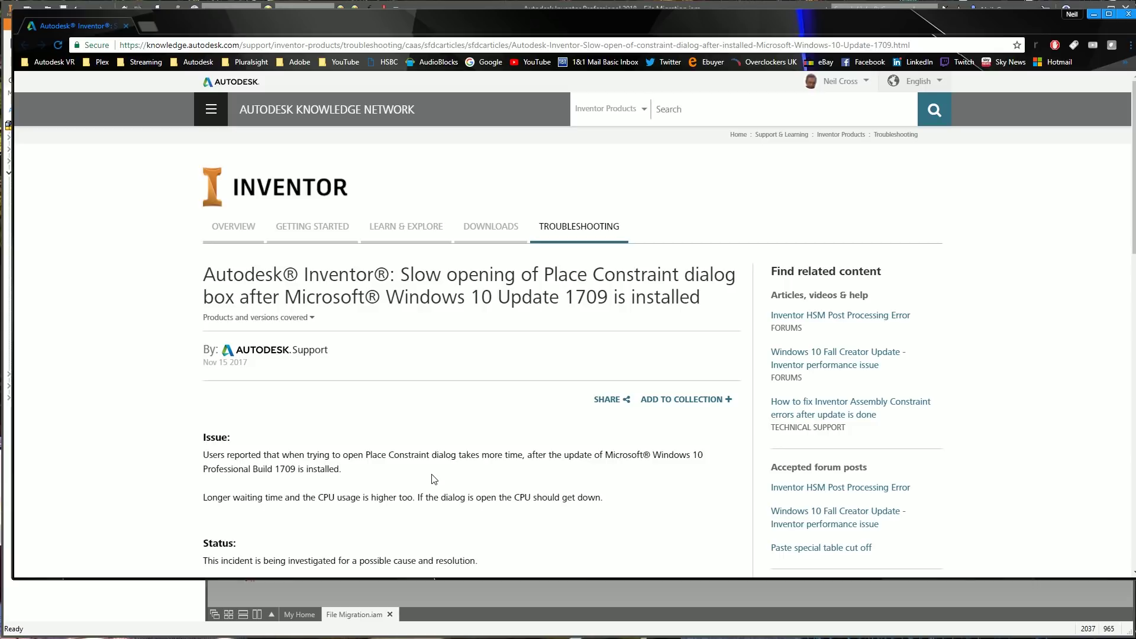
middle_click(413, 407)
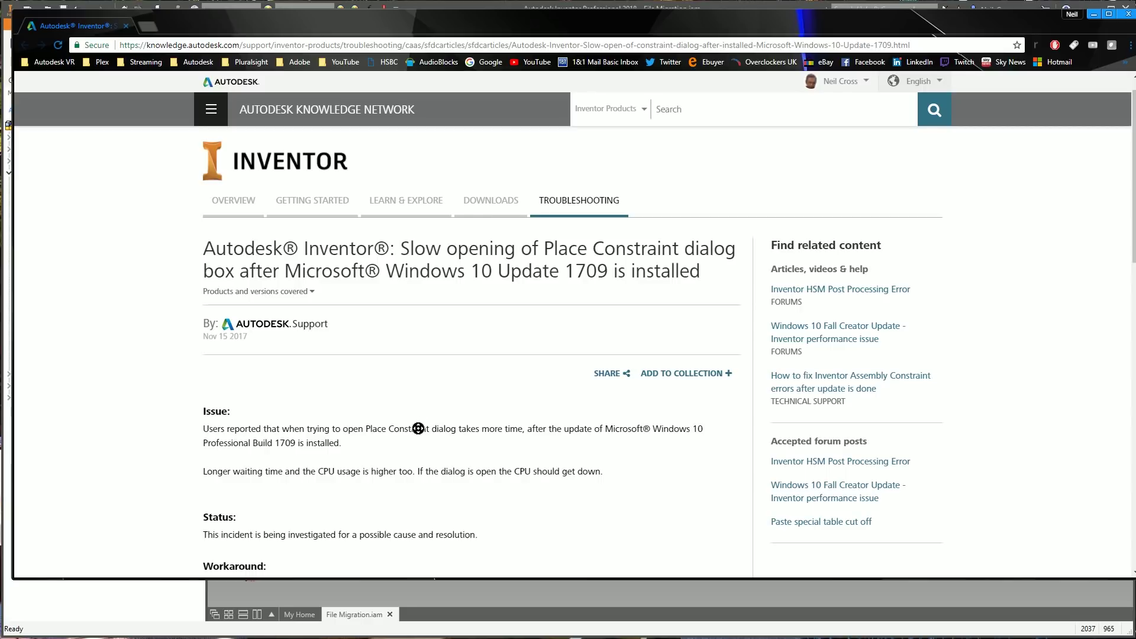
middle_click(423, 438)
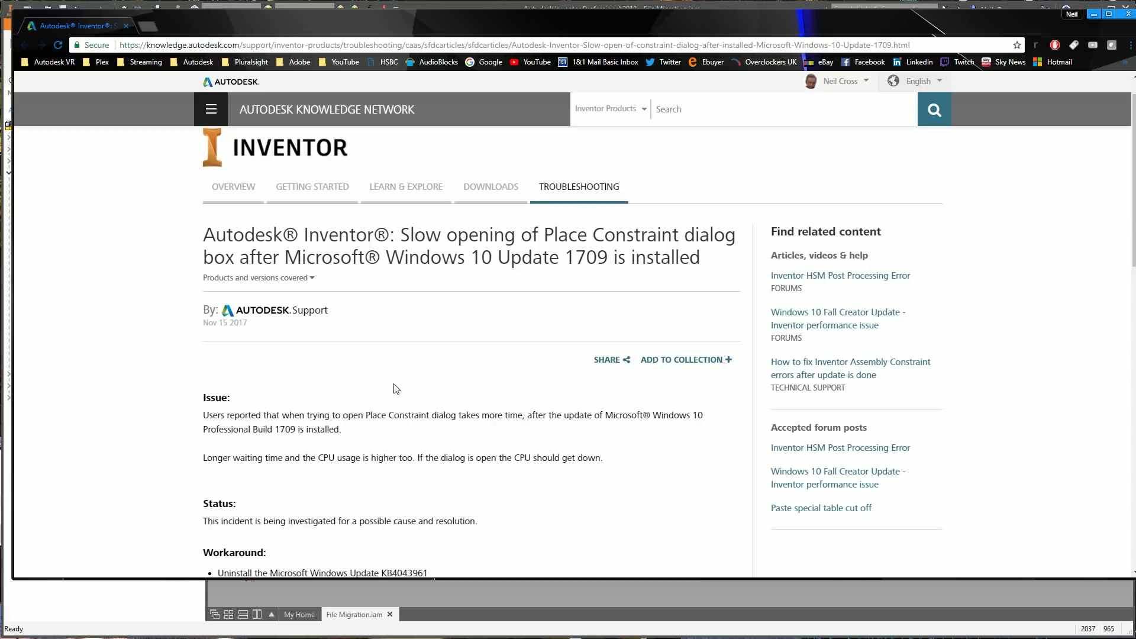
middle_click(422, 374)
scroll(422, 378, "down", 1)
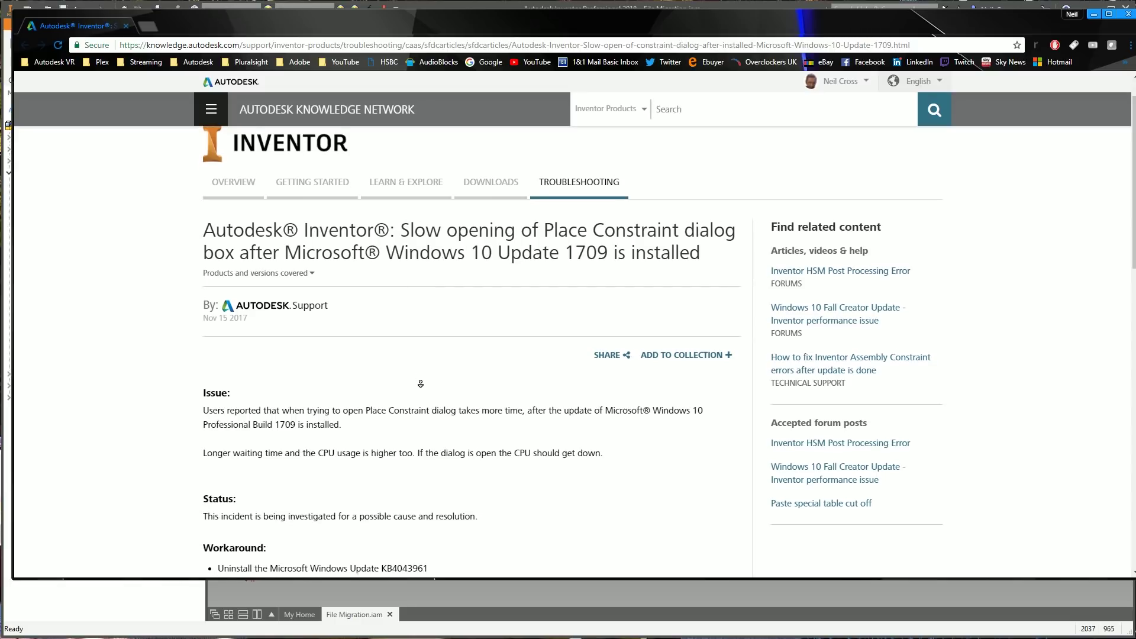
left_click(418, 384)
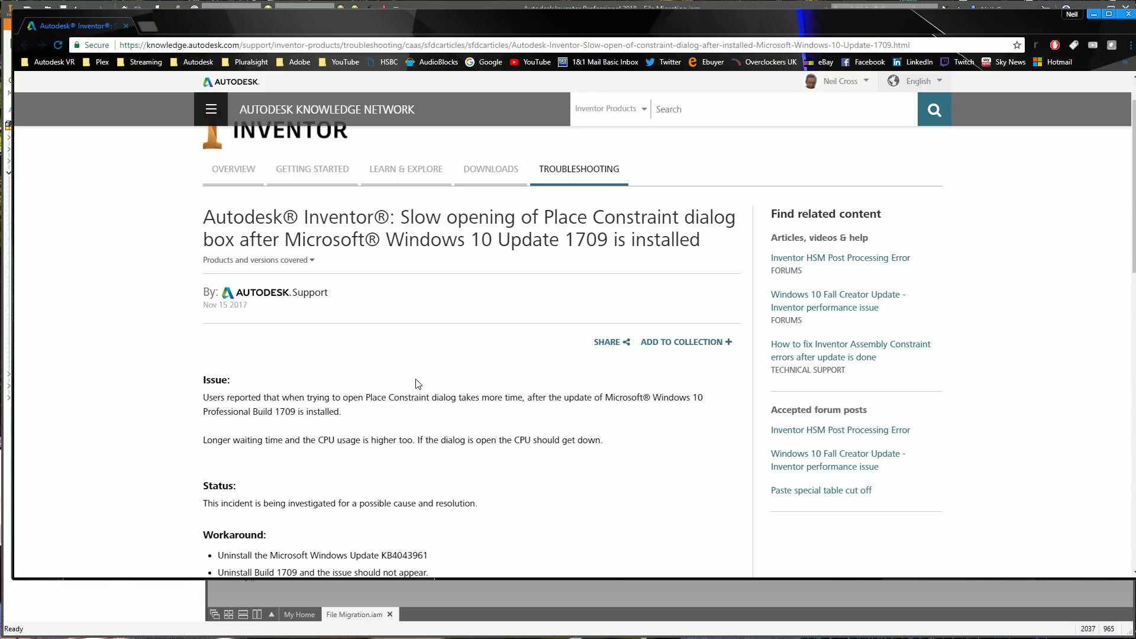
- Scroll down to the third workaround, waiting for the Place Constraint dialog, and briefly highlight its text
middle_click(379, 387)
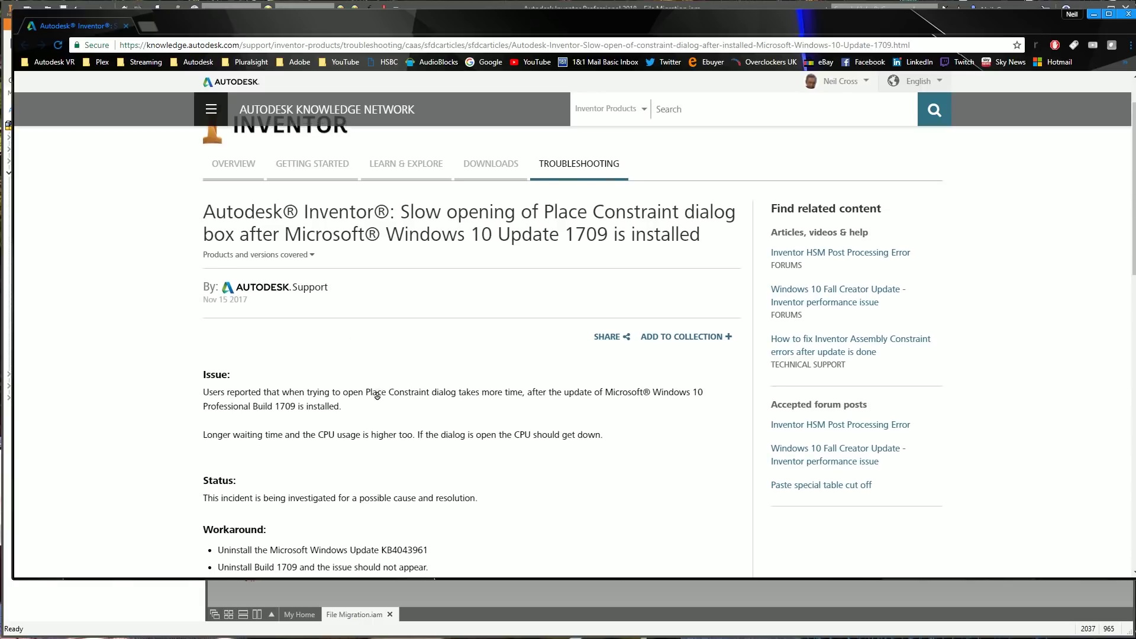
scroll(377, 395, "down", 1)
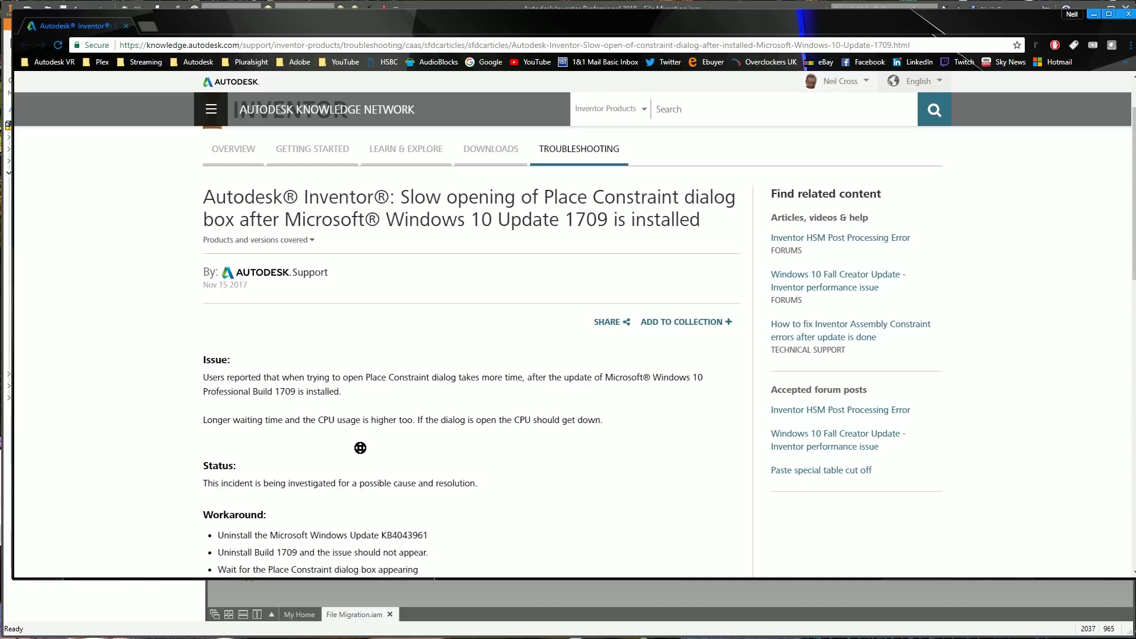
scroll(362, 456, "down", 1)
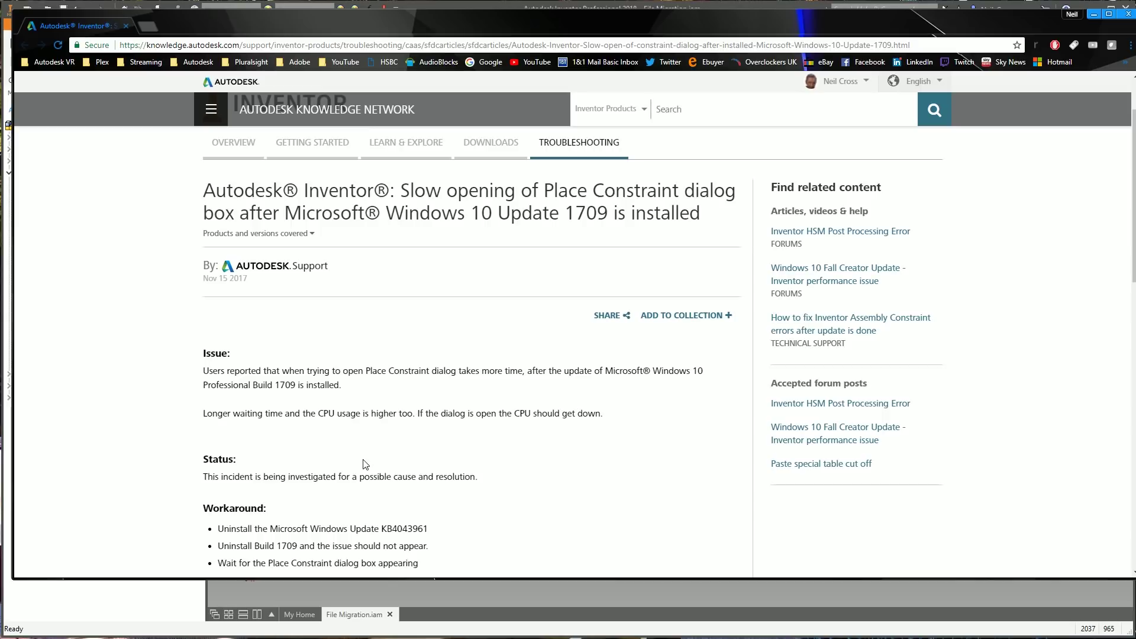
left_click_drag(217, 564, 421, 561)
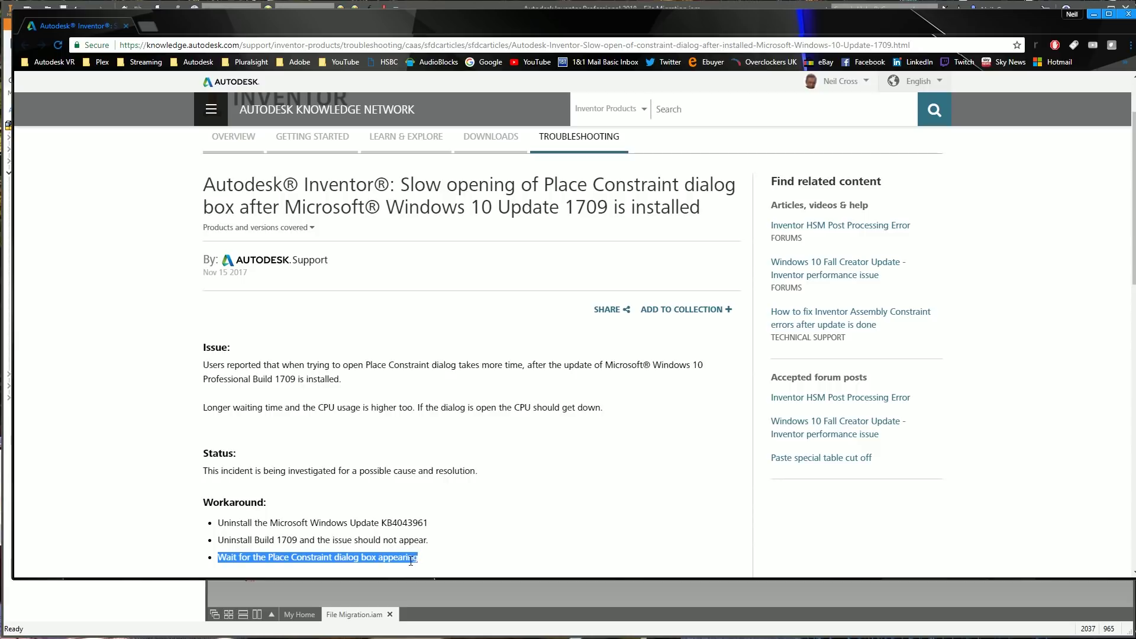
left_click(403, 560)
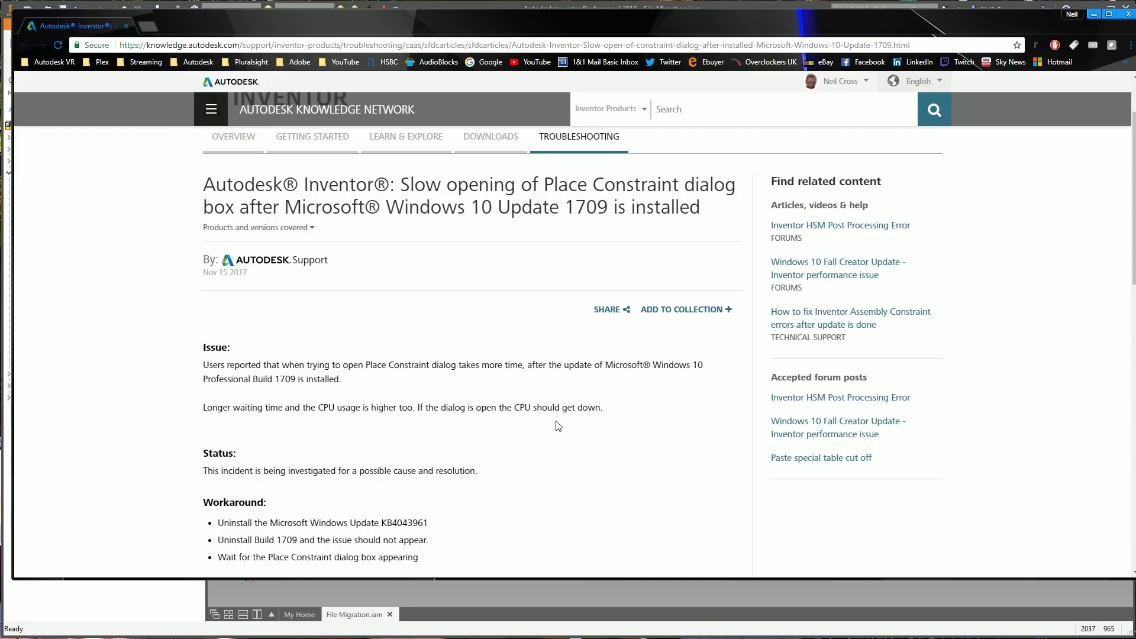
- Minimize the browser, then open and close Inventor's Place Constraint dialog
left_click(1094, 14)
left_click(156, 53)
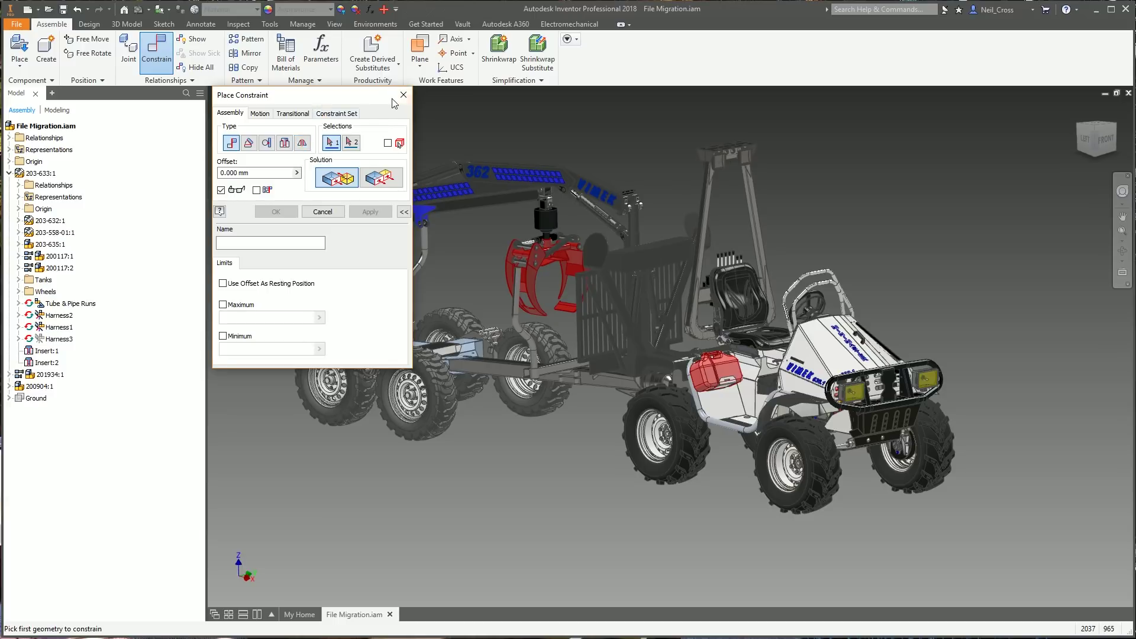
left_click(403, 95)
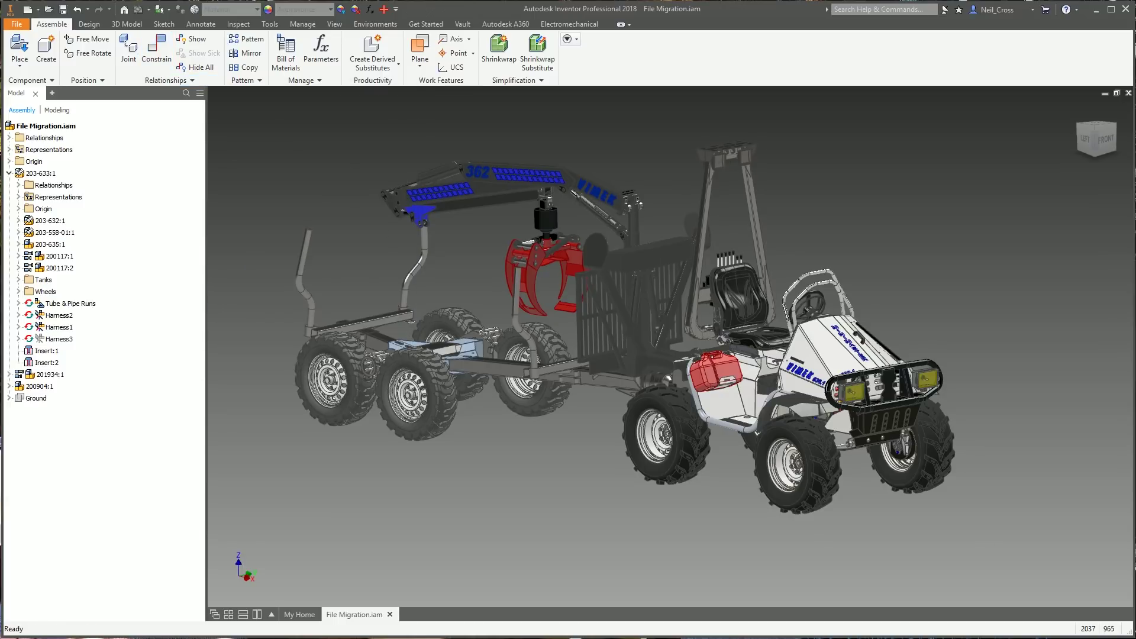
- Watch CPU usage in Task Manager while Place Constraint opens, then close the dialog
key("ctrl+shift+Escape")
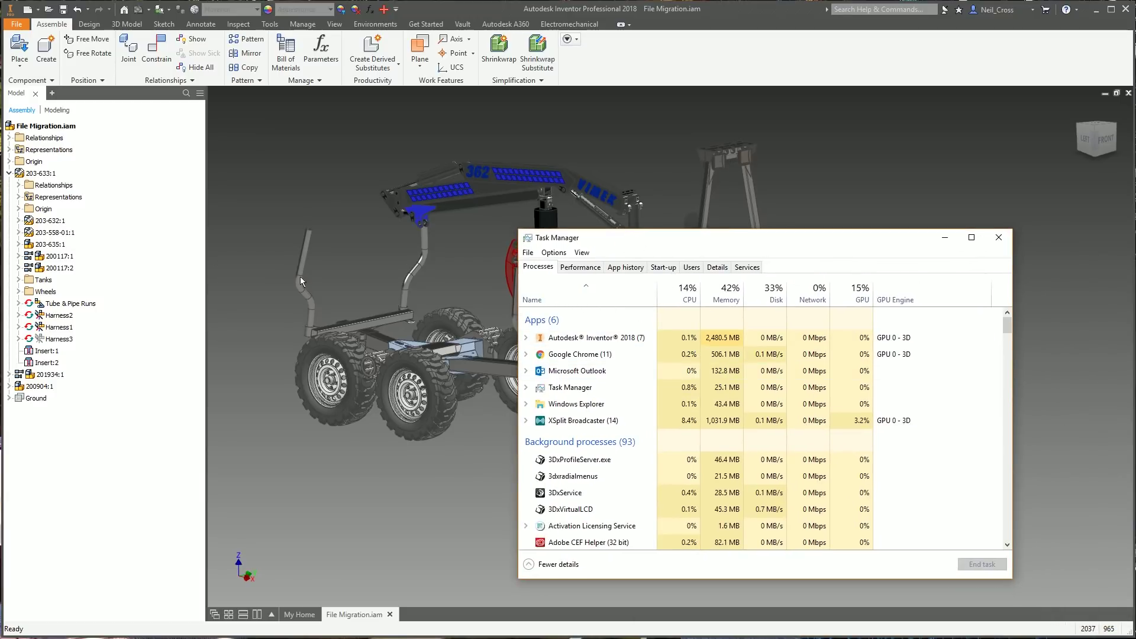
left_click(581, 252)
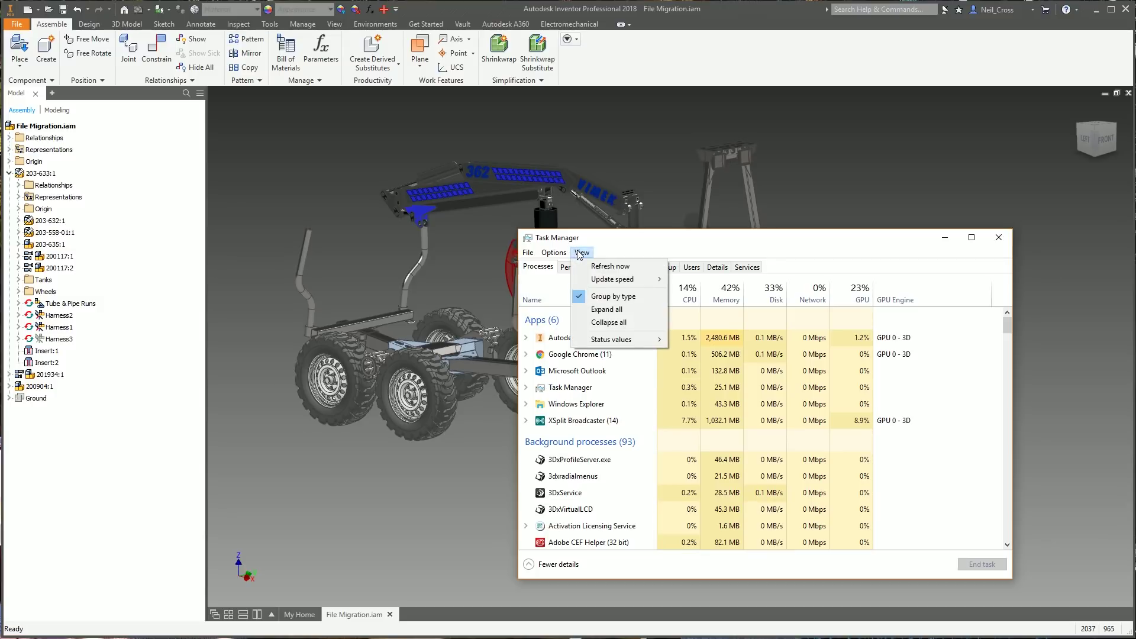
left_click(597, 266)
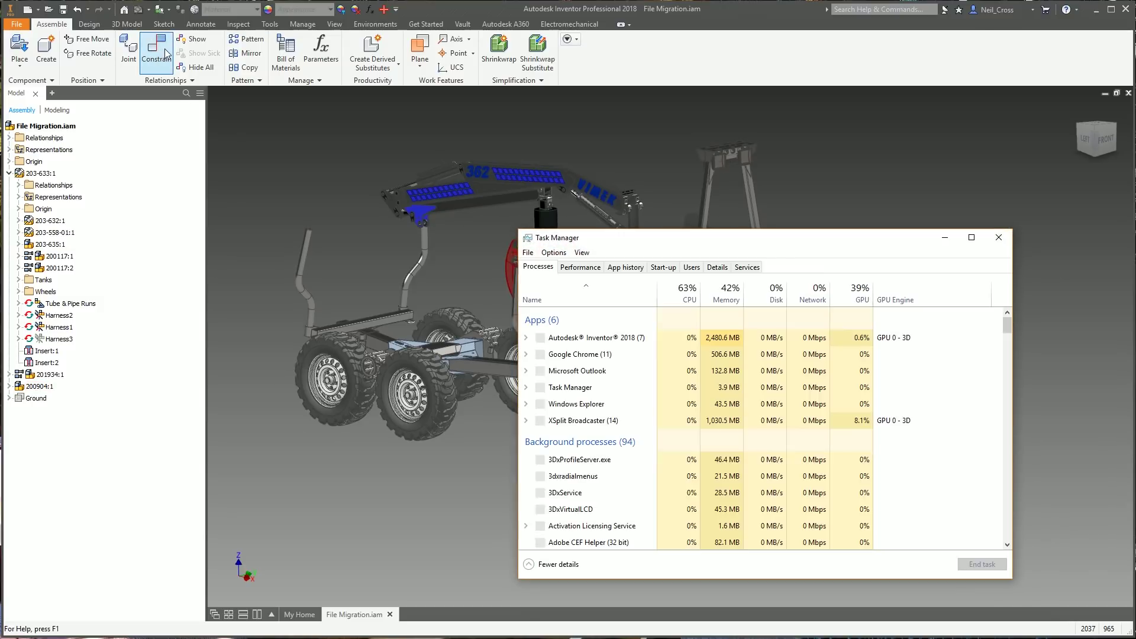
left_click(165, 54)
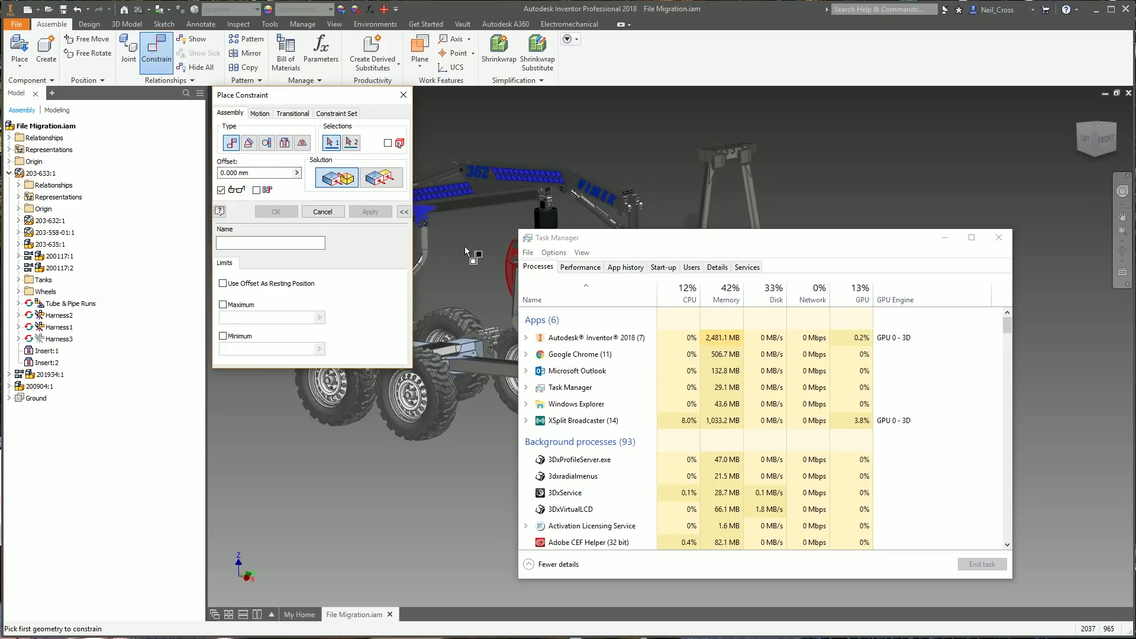
left_click(796, 239)
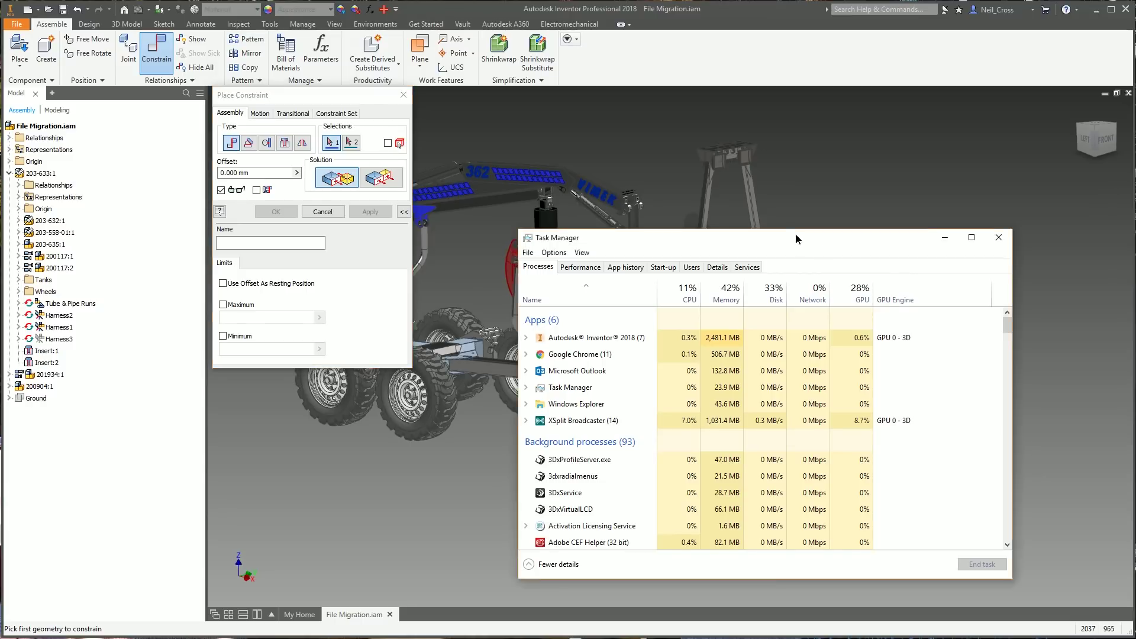
key("alt+Tab")
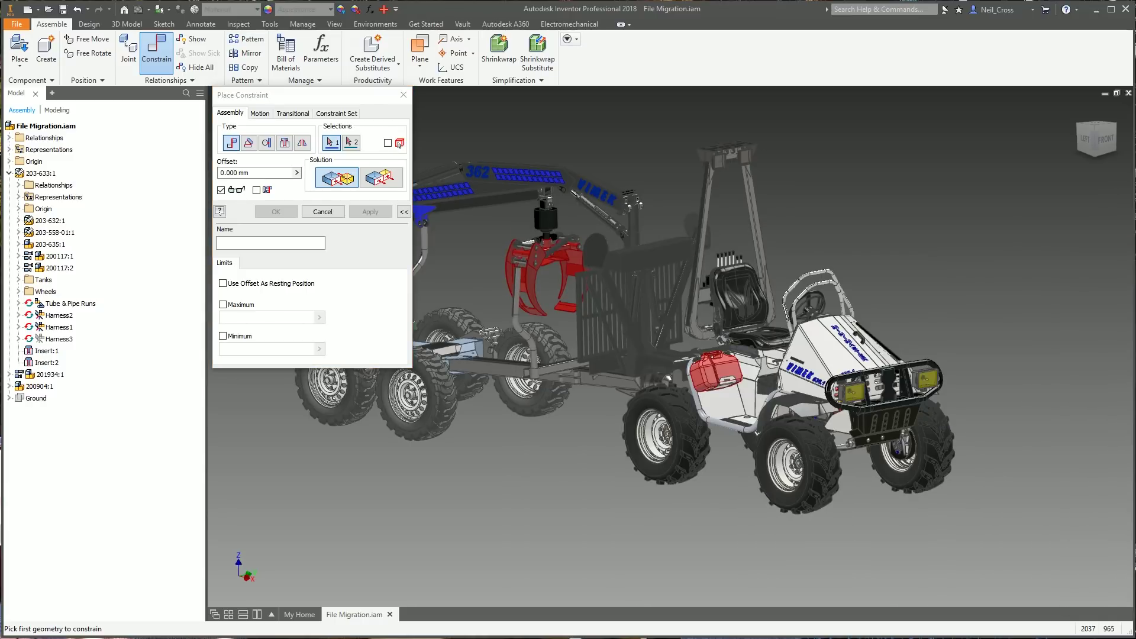
left_click(403, 96)
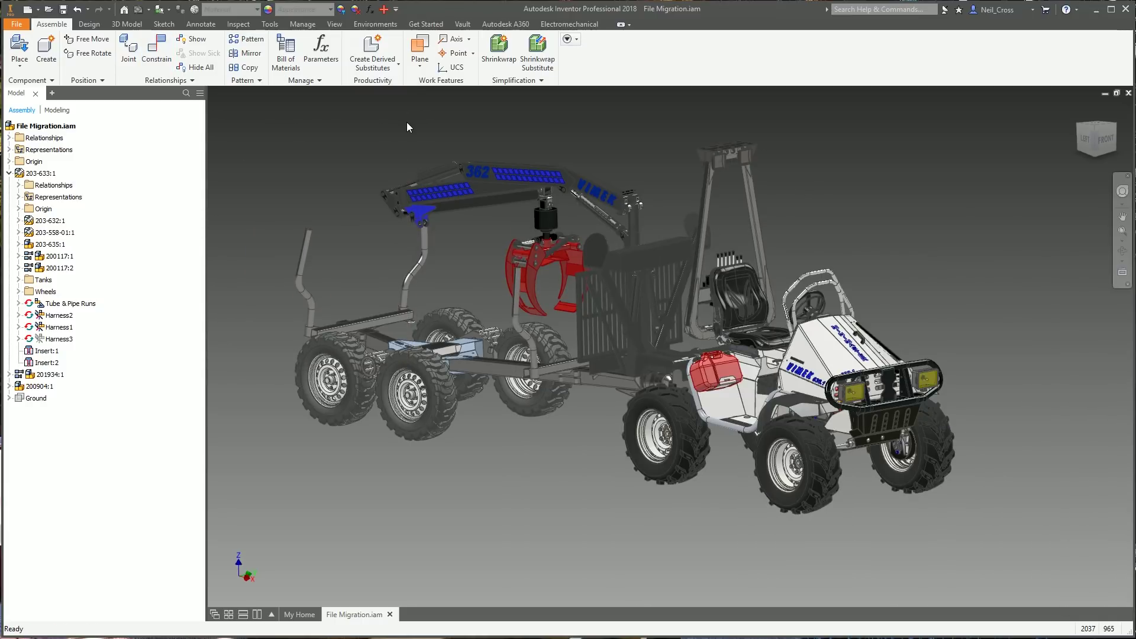